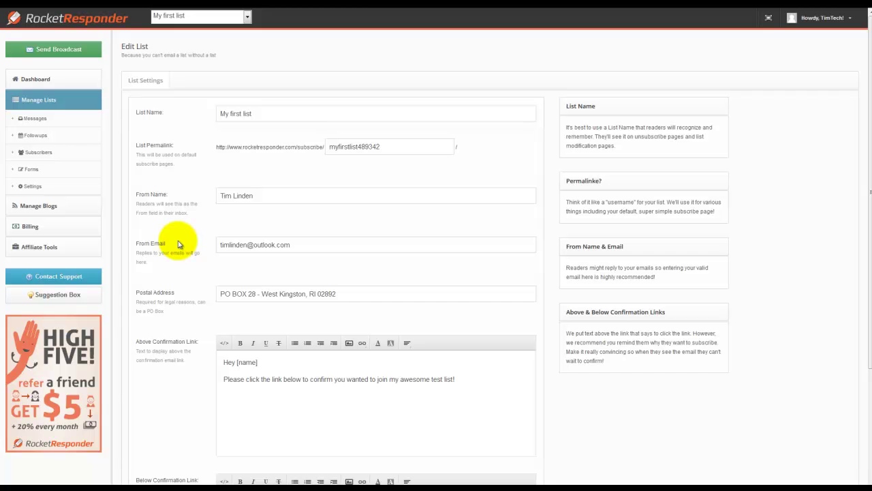
Step: Create a new followup with Day To Send 1 and subject 'Welcome to my list! Wahoooo!'
click(69, 141)
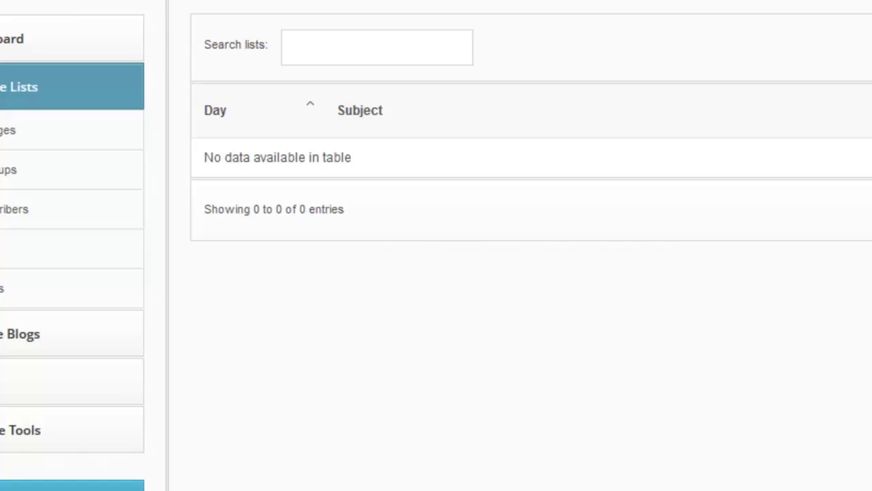
click(745, 132)
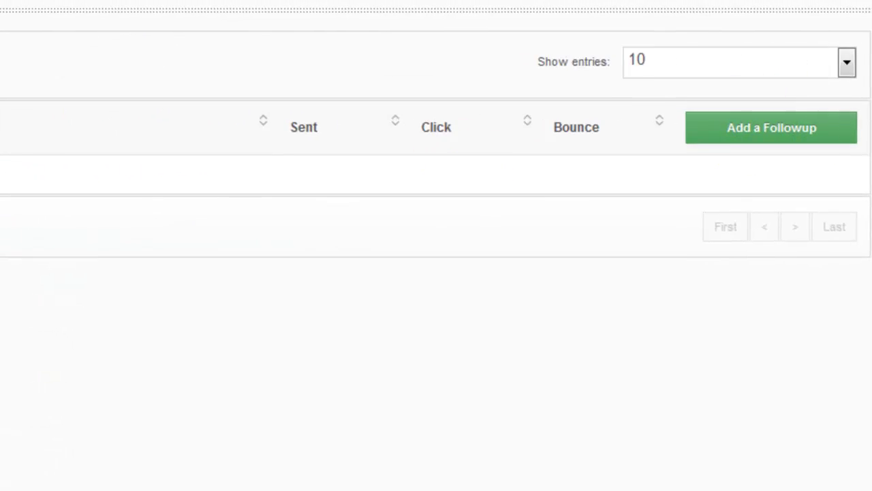
click(243, 82)
text(1)
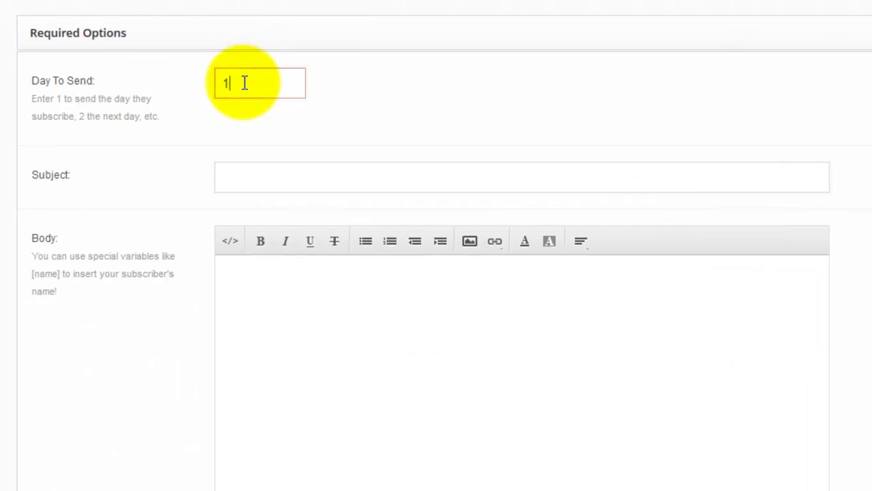
click(300, 178)
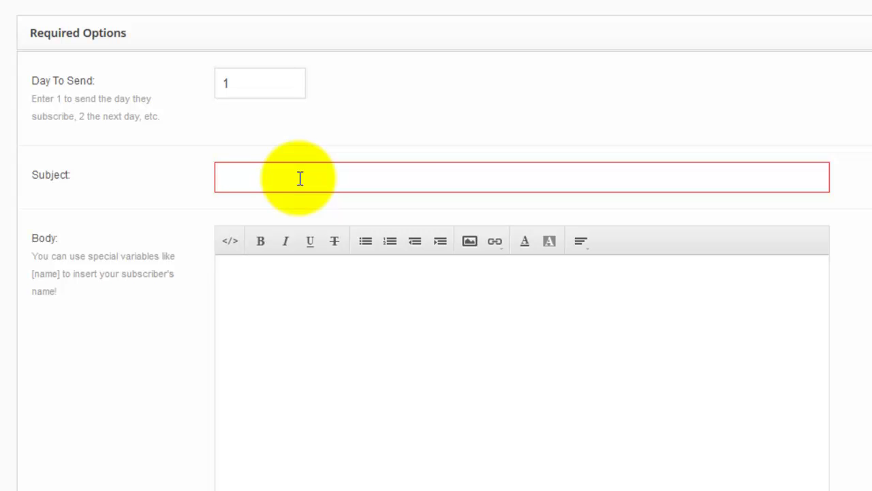
text(Welcome )
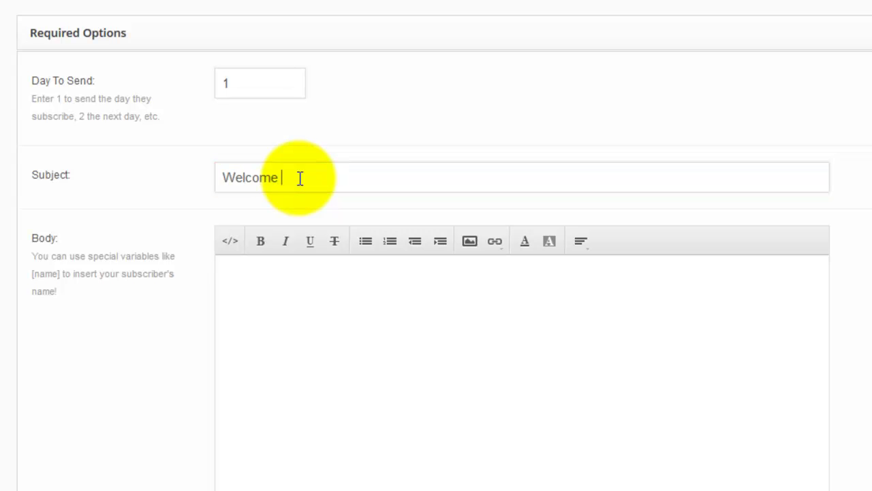
text(to my list! Wa)
text(hoooo!)
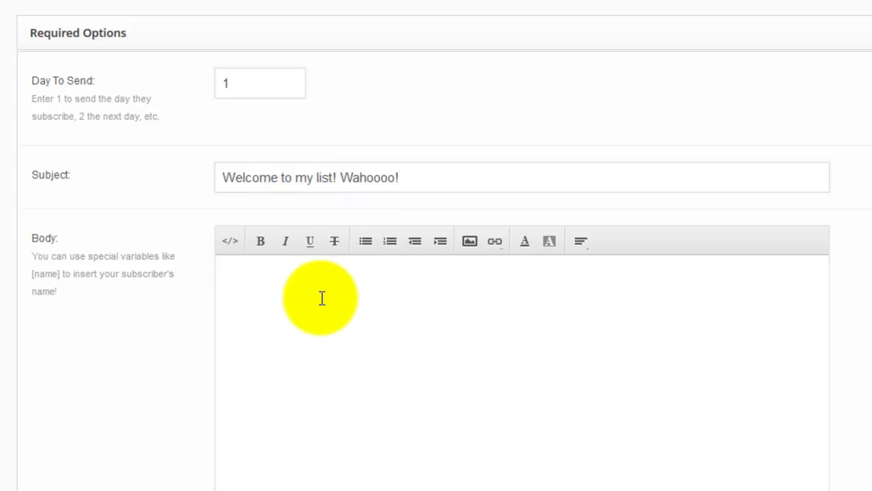
double_click(215, 85)
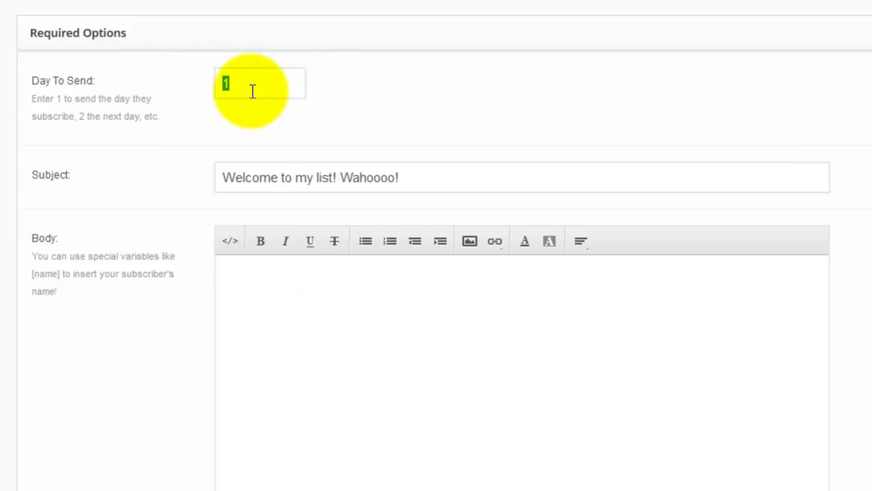
Step: Re-enter day 1, then write the 'Hey [name]' greeting and a thank-you-for-confirming line ending 'Find me on Twitter:'
text(1)
click(253, 267)
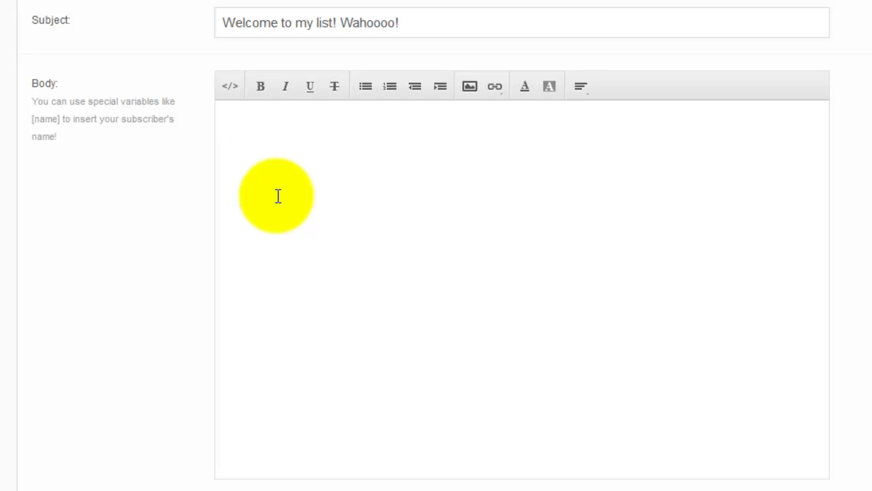
text(Hey [name])
key(Return)
key(Return)
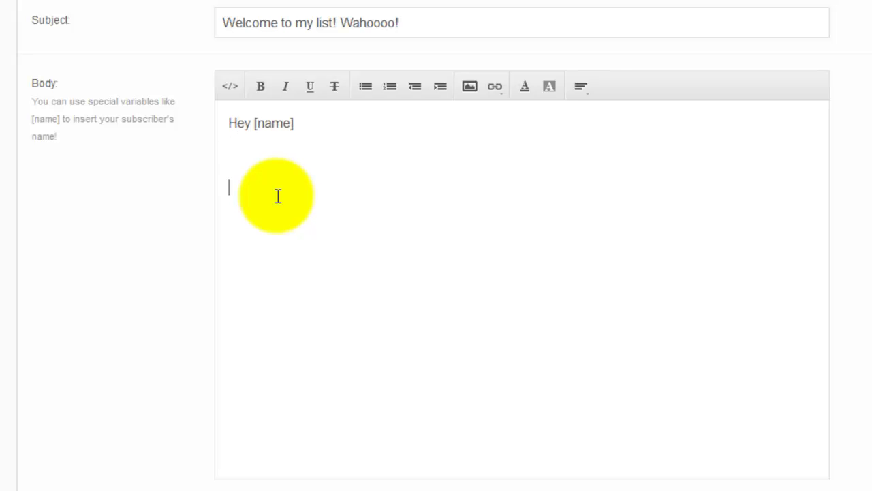
key(BackSpace)
text(Thank you fo)
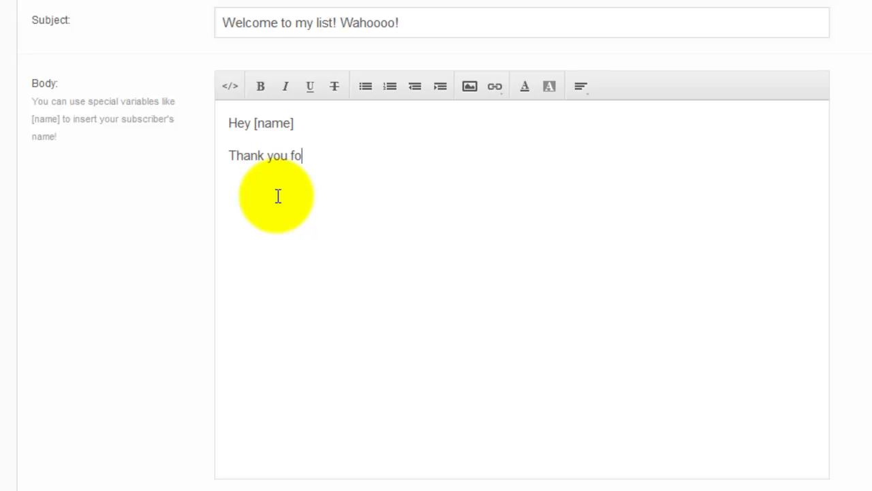
text(r confirm,i)
key(BackSpace)
key(BackSpace)
text(ing)
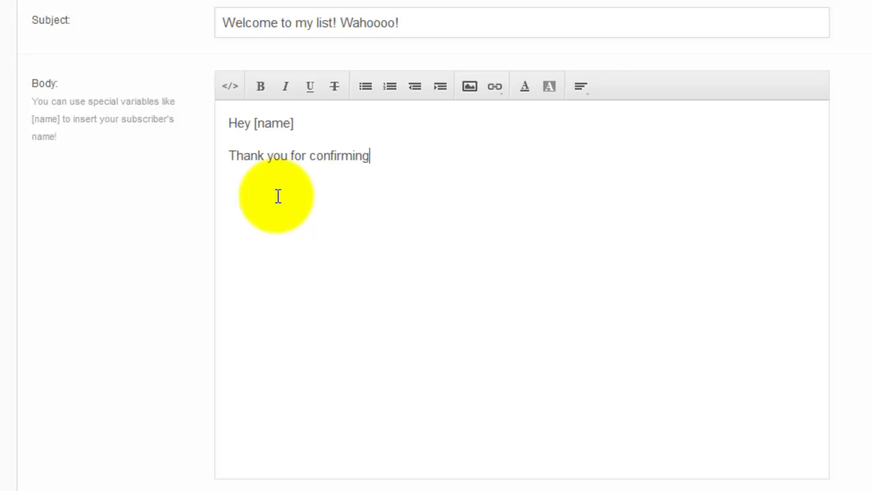
text(, you're the best! )
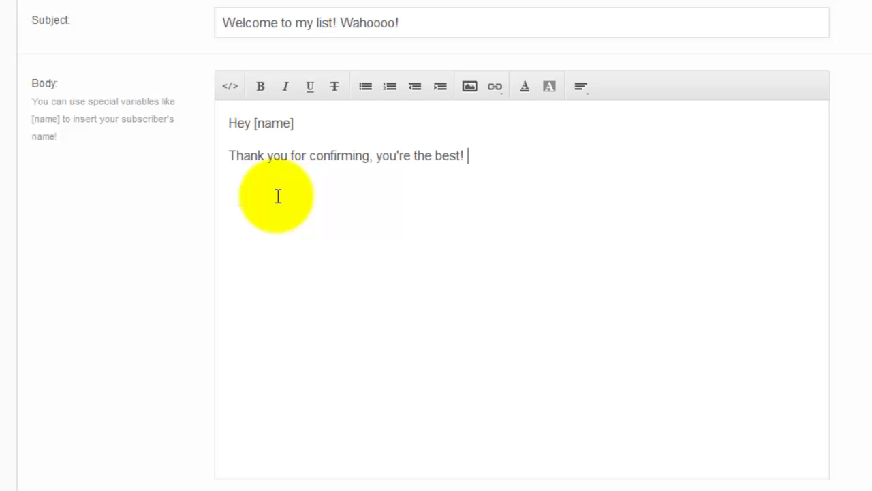
text(Find me on Tw)
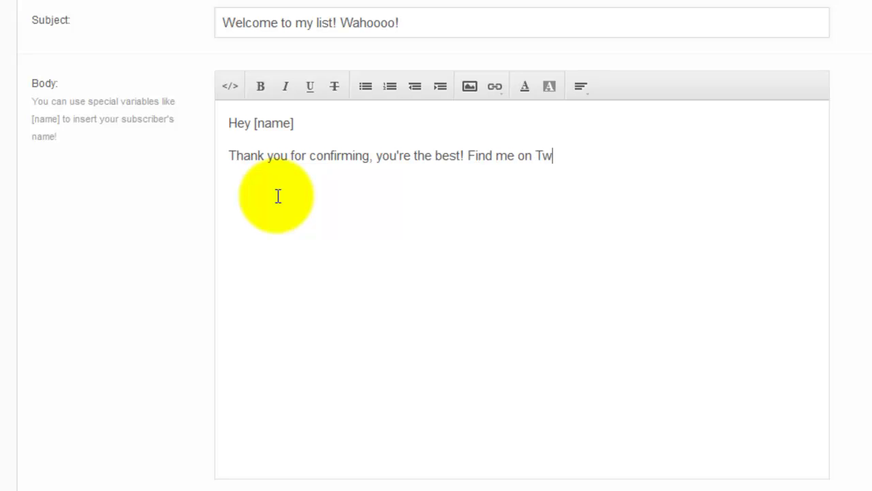
text(itter:)
Step: Add the Twitter profile link, the 'reply and I'll follow you back' request, and your sign-off
key(Return)
text(http://tw)
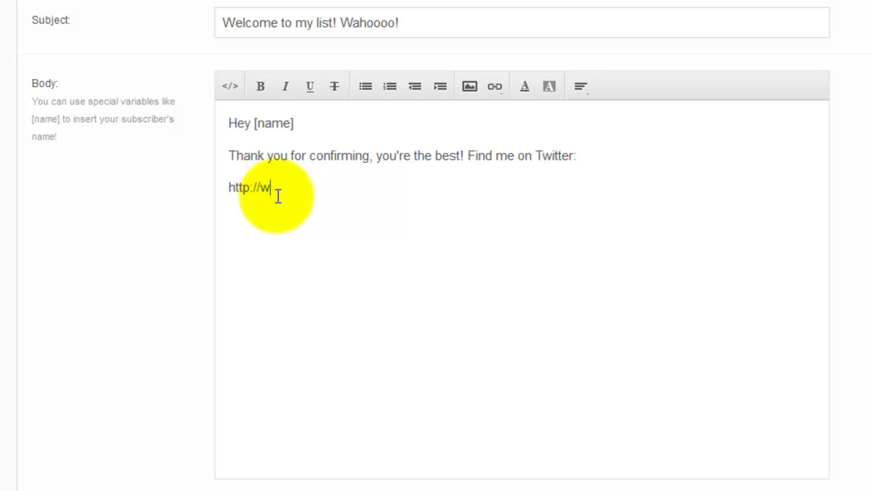
key(BackSpace)
text(twitter.com/tim)
text(linden)
key(Return)
text(After )
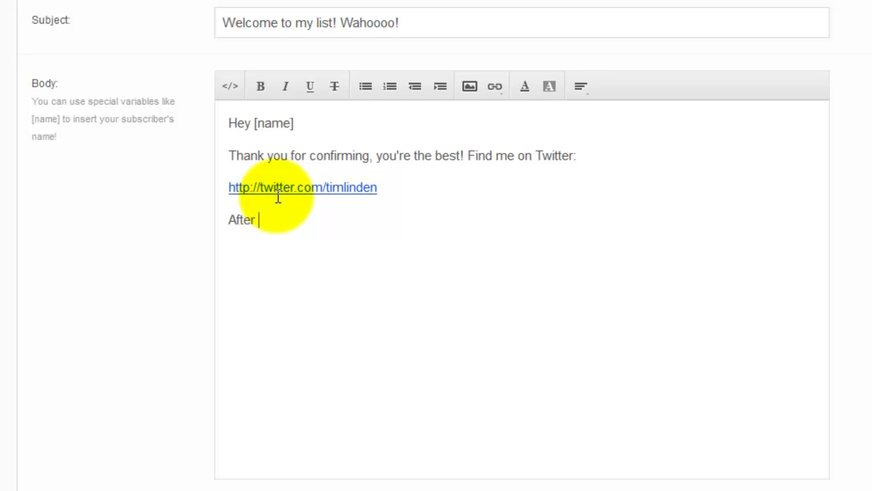
text(following me, rep)
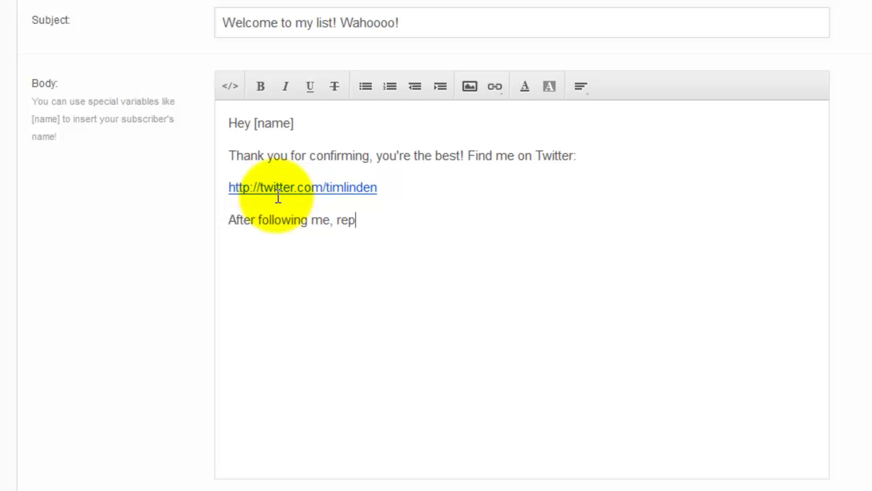
text(ly to this email )
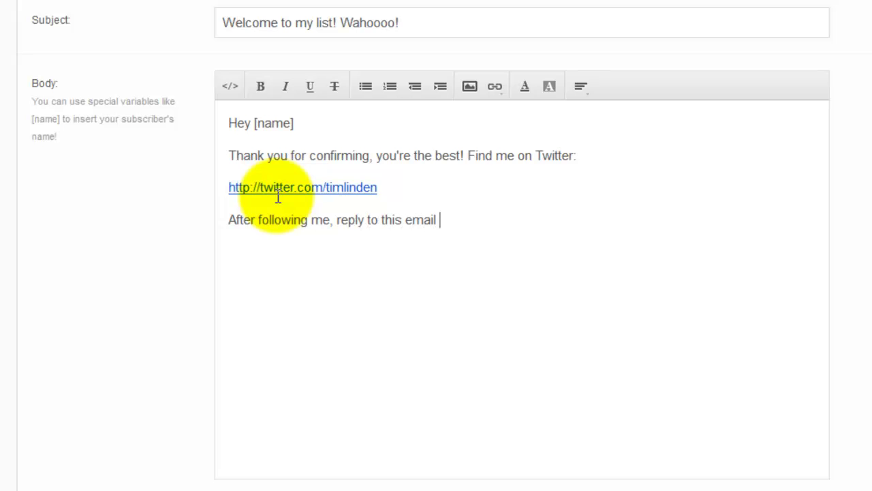
text(and el)
key(BackSpace)
key(BackSpace)
text(let me k)
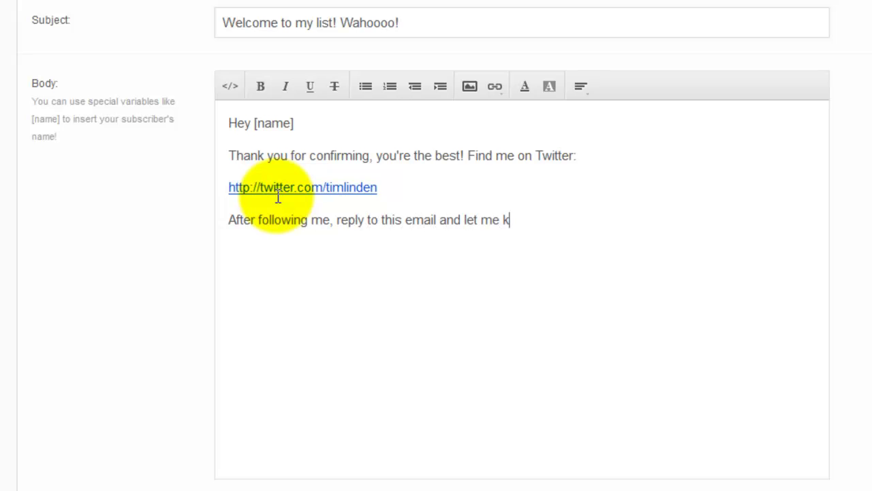
text(now, I'll foll)
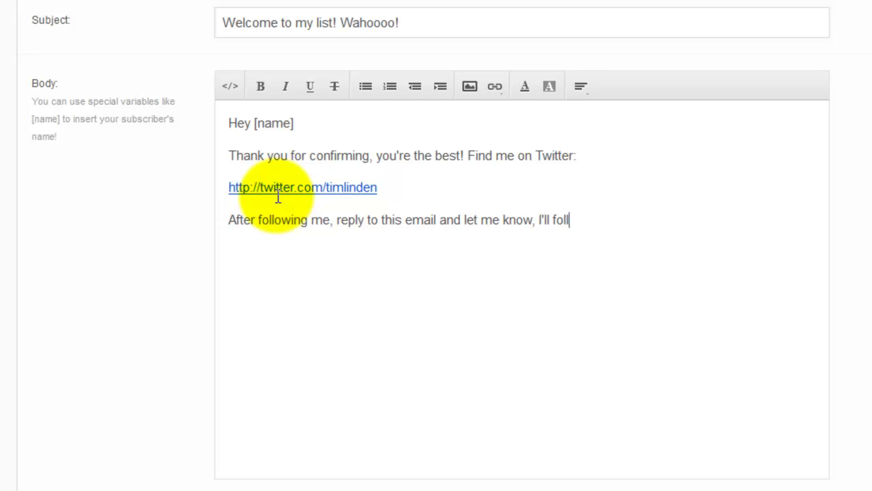
text(ow you back!)
key(Return)
text(Tim)
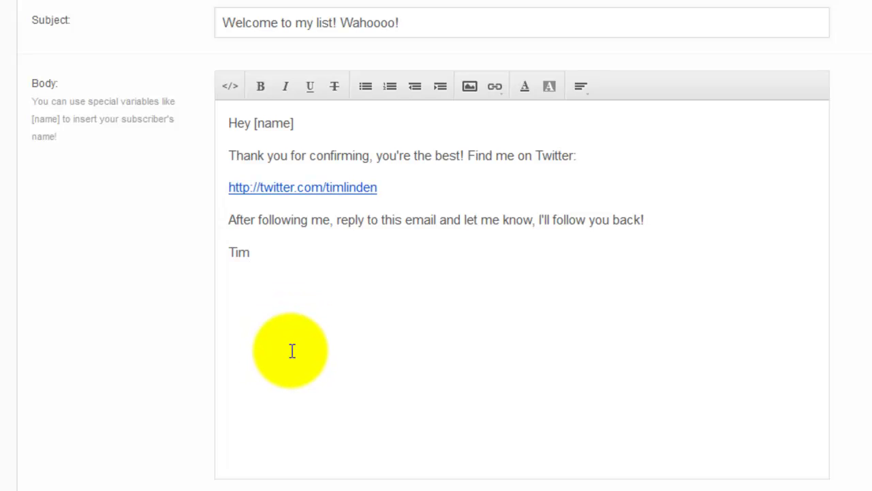
Step: Open the preview fields and enter your name and corrected e-mail address as the test recipient
scroll(299, 375, down, 3)
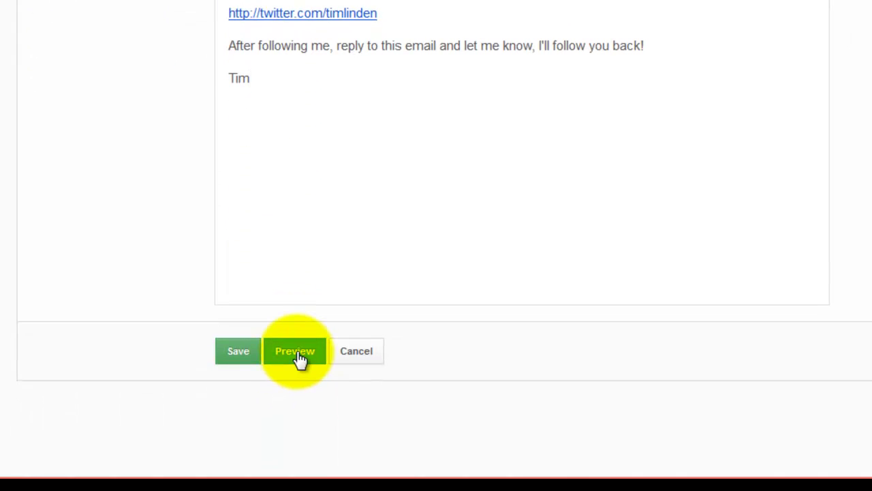
click(299, 359)
scroll(300, 359, down, 2)
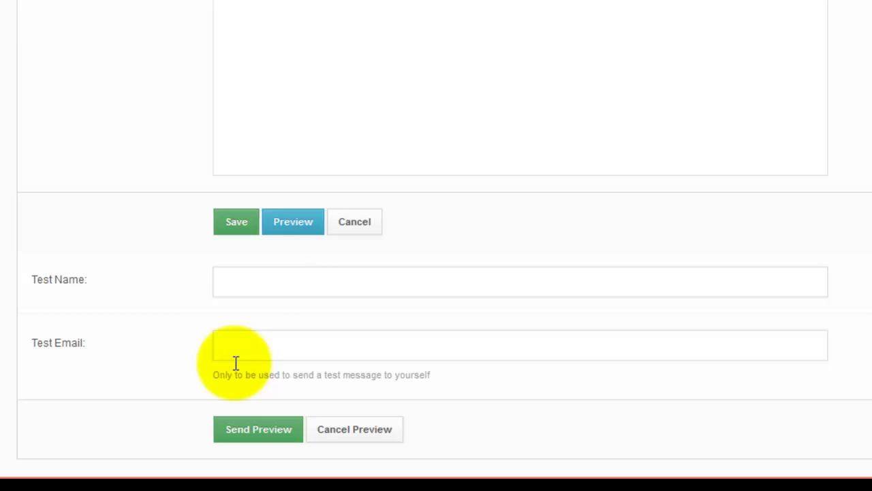
click(263, 287)
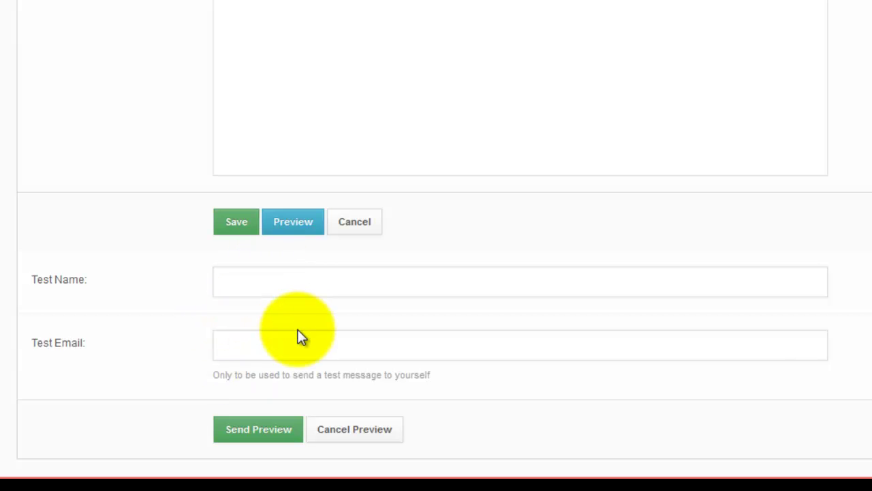
text(Tim)
click(297, 331)
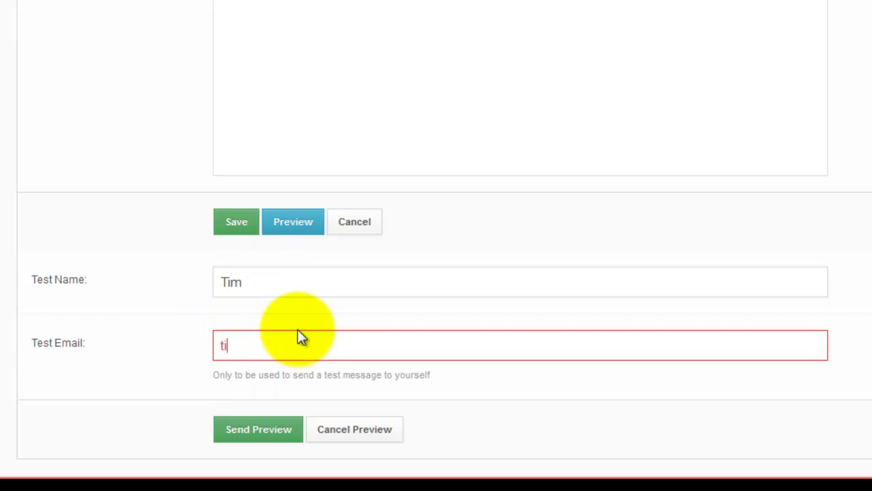
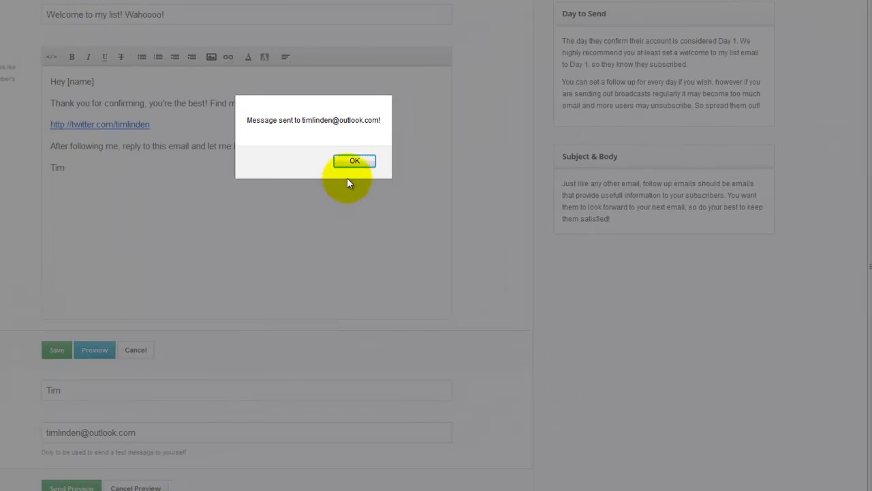
Step: Dismiss the message-sent alert and save the Day 1 welcome followup
click(351, 163)
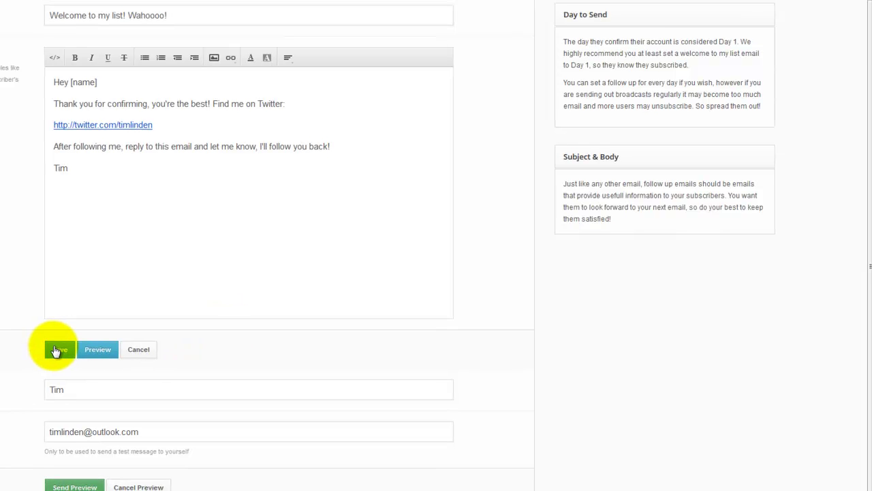
click(56, 350)
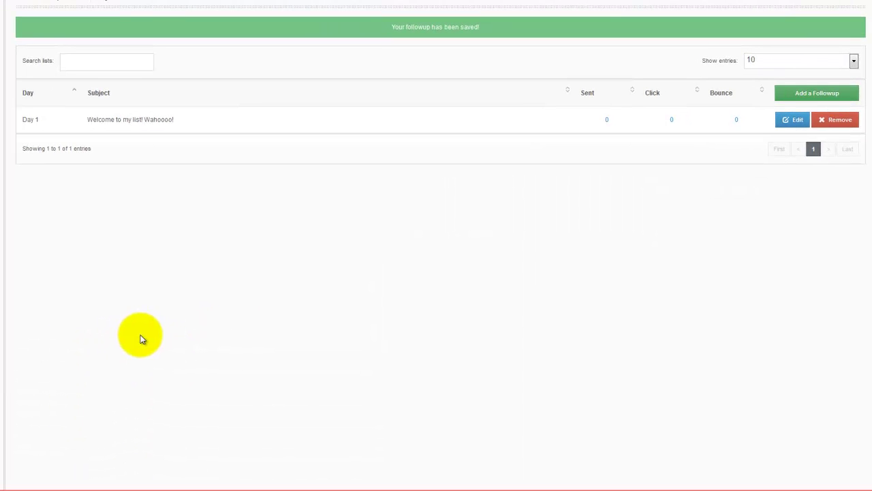
Step: Add a second followup and place the cursor in its Day To Send field
click(810, 101)
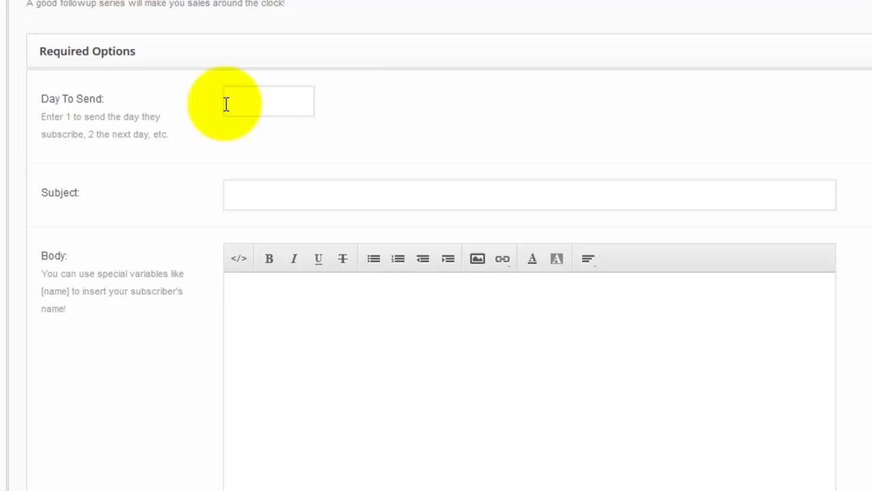
click(168, 65)
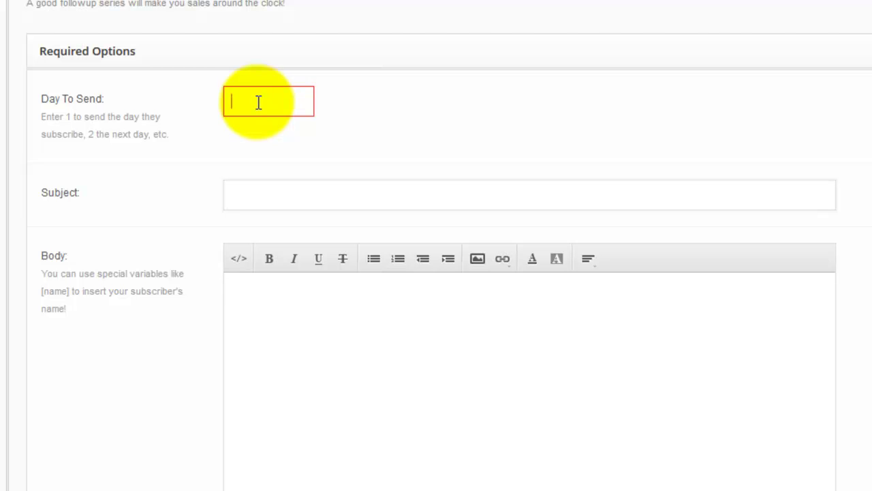
Step: Set Day To Send to 5 and the subject to 'So, how are you liking my list?'
text(5)
key(Tab)
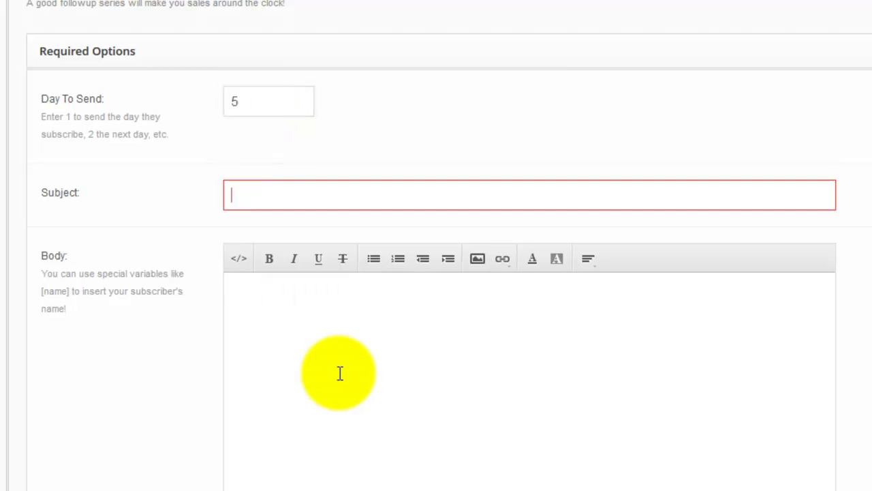
text(So, )
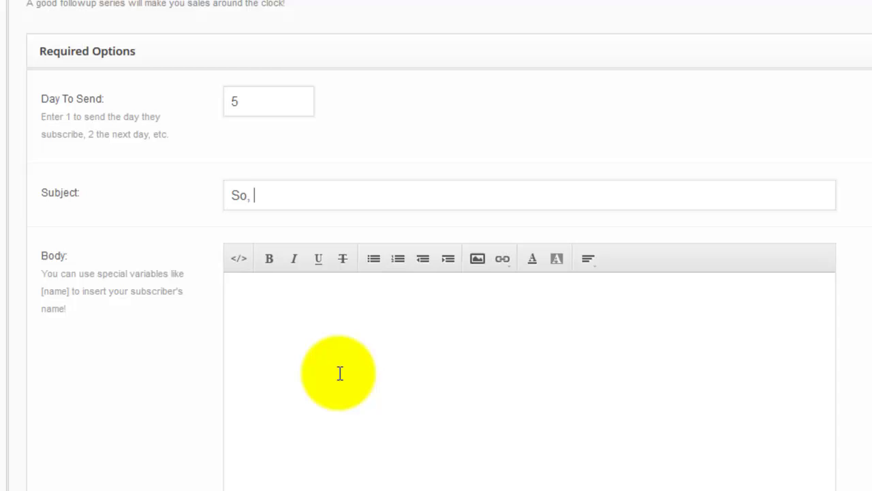
text(how are you liki)
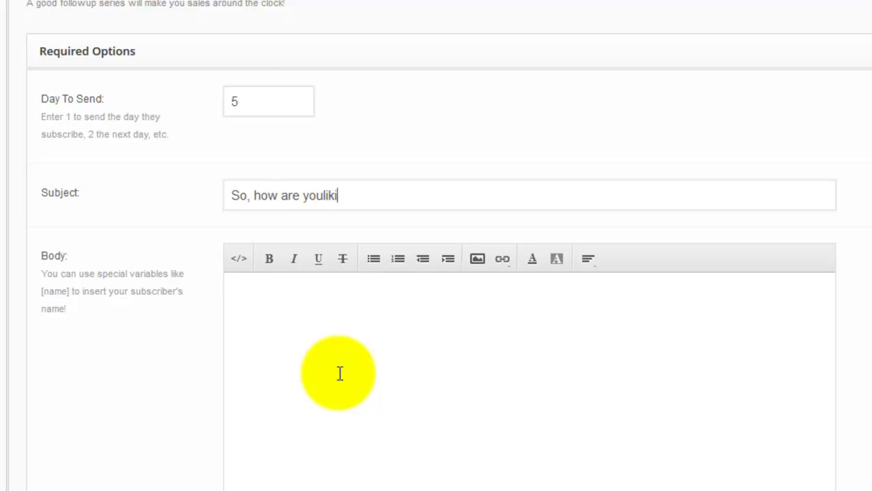
key(BackSpace)
key(BackSpace)
key(BackSpace)
text(liking my l)
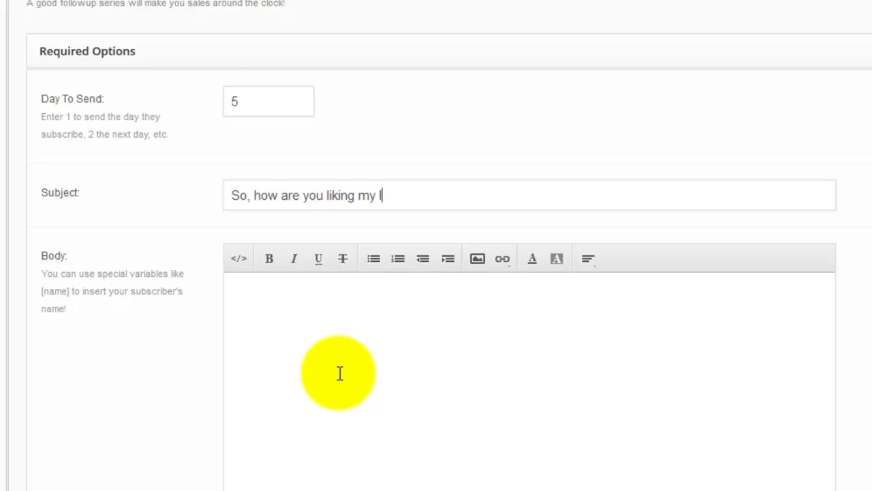
text(ist?)
key(Tab)
Step: Write the body: 'Hey [name]', a 5-days-subscribed check-in asking if they like the content, and your sign-off
text(Y)
key(BackSpace)
text(Hey [name])
key(Return)
text(You'v)
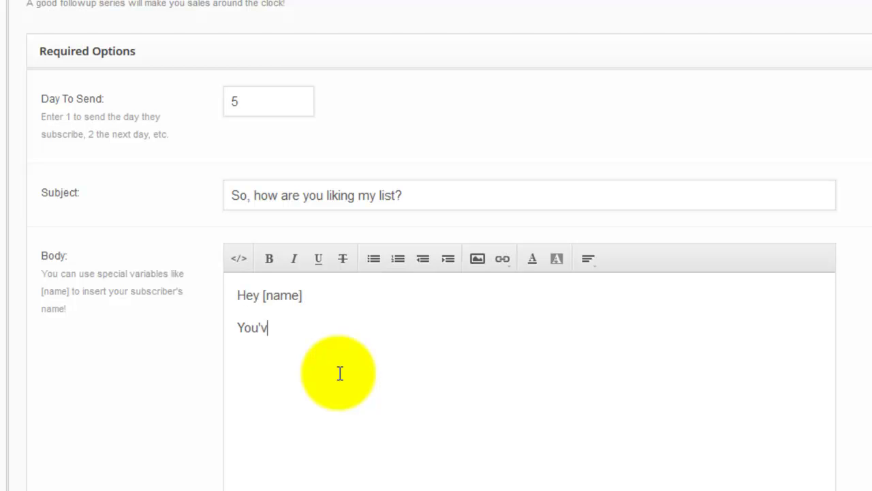
text(e been susbs)
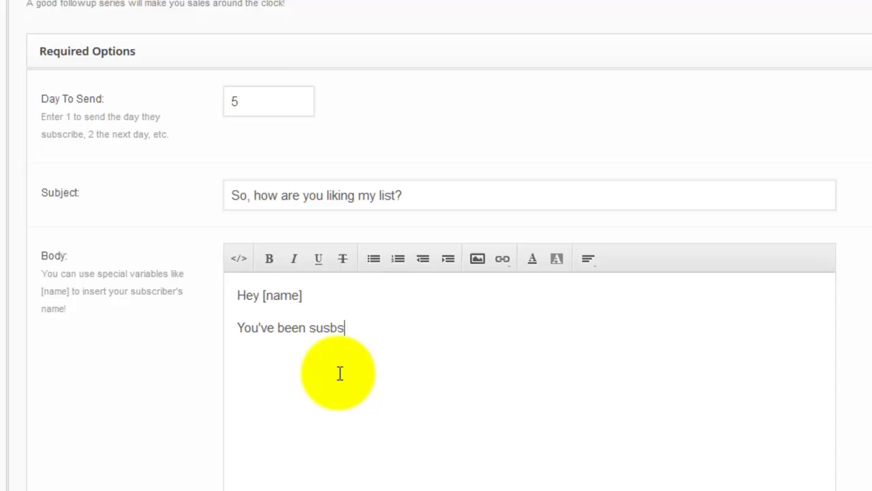
key(BackSpace)
key(BackSpace)
key(BackSpace)
text(bscribed for 5)
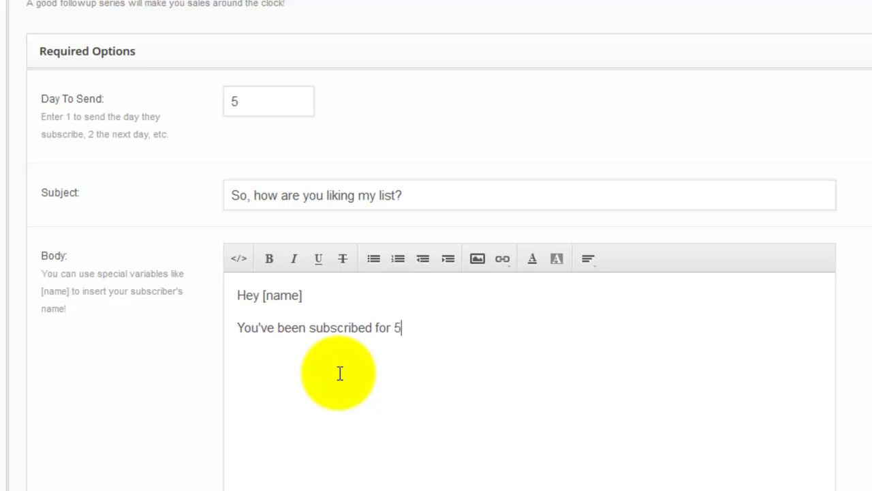
text( days, do you like m)
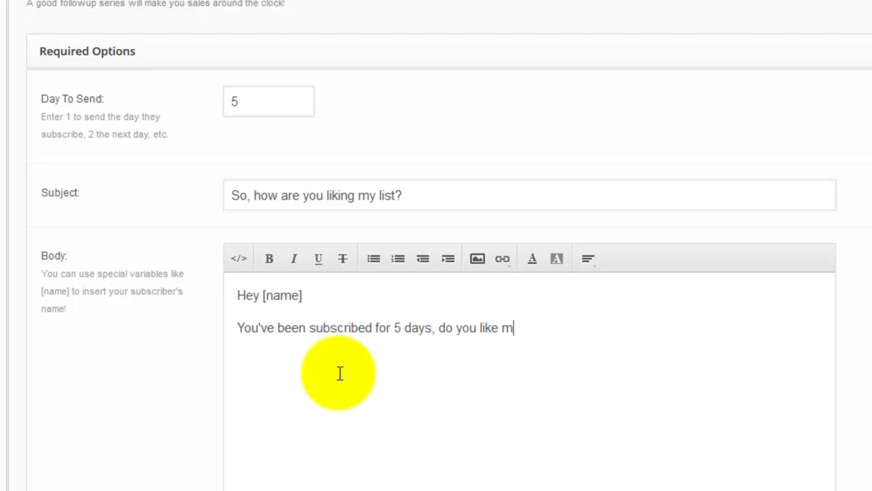
text(e)
text(tent?)
key(Return)
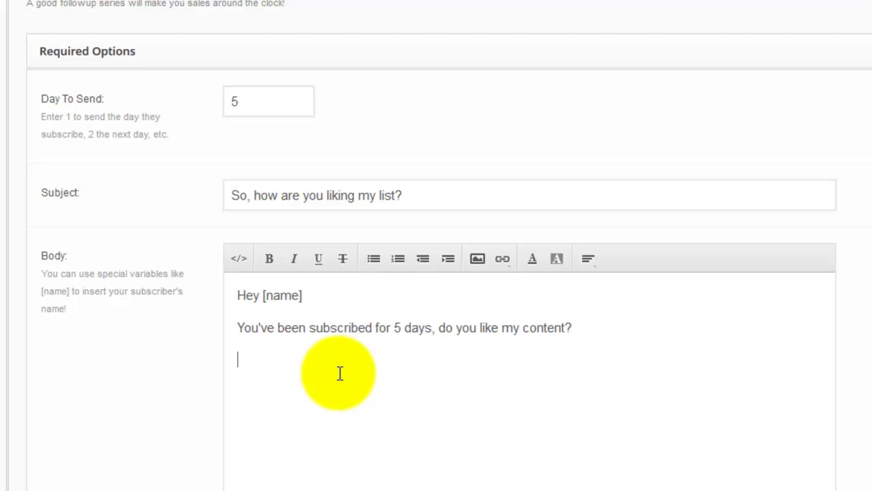
text(Tim)
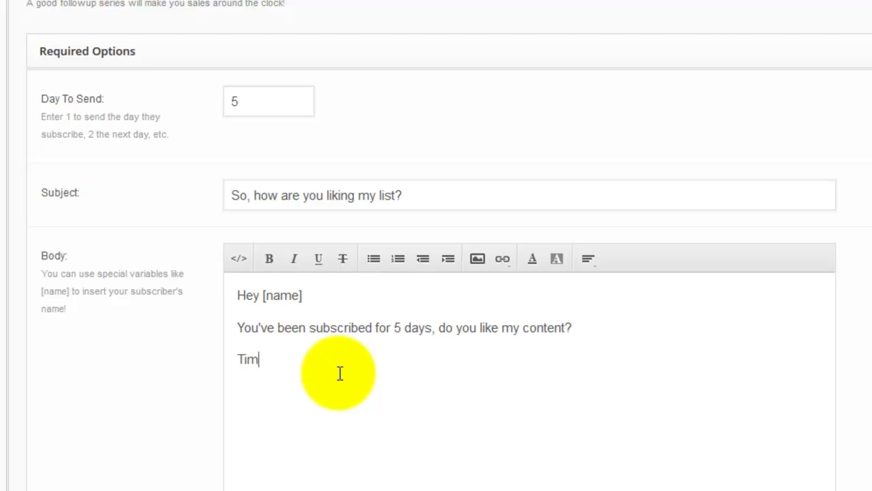